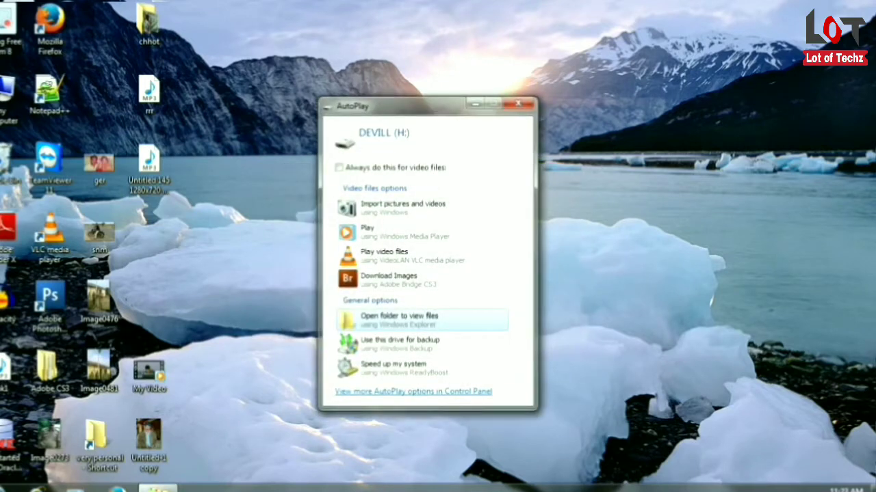
# - Dismiss the AutoPlay prompt, open Computer and start turning on BitLocker for the DEVILL (H:) drive
pyautogui.click(518, 104)
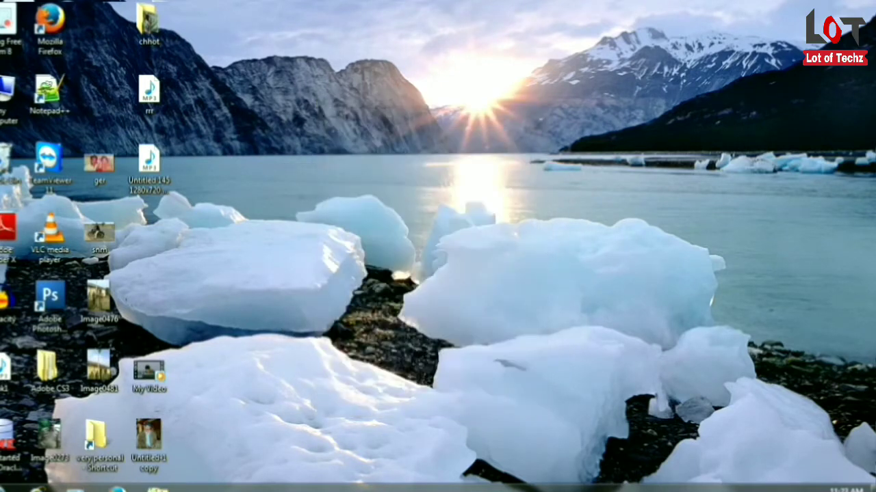
pyautogui.doubleClick(8, 96)
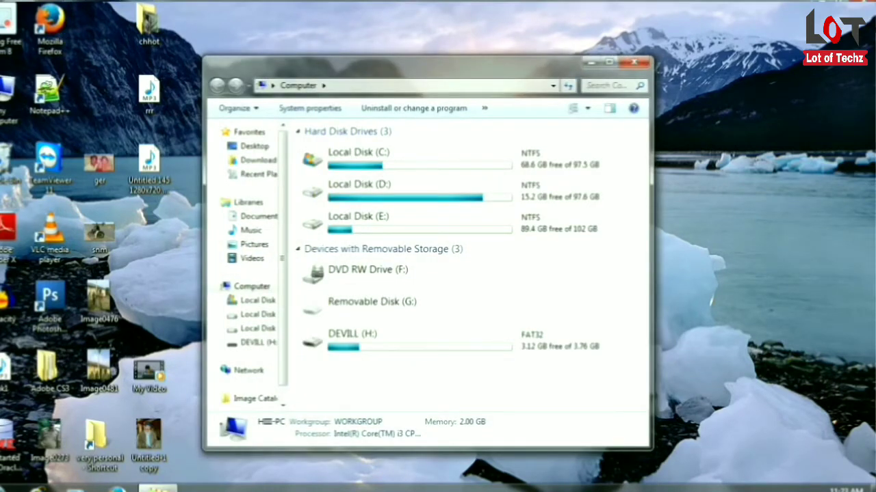
pyautogui.click(609, 62)
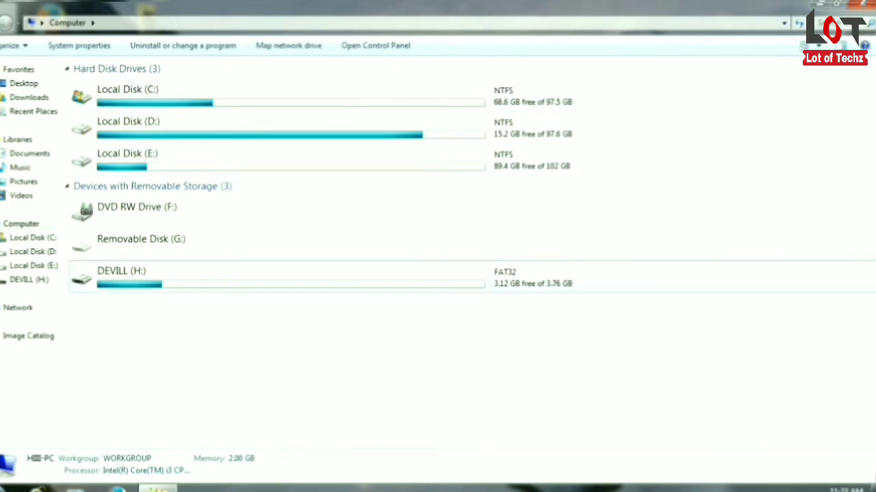
pyautogui.click(137, 276)
pyautogui.rightClick(273, 284)
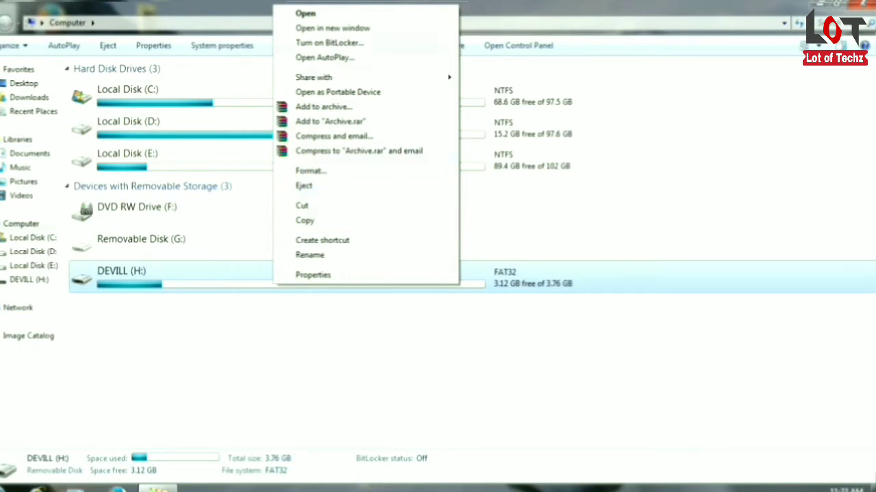
pyautogui.click(329, 43)
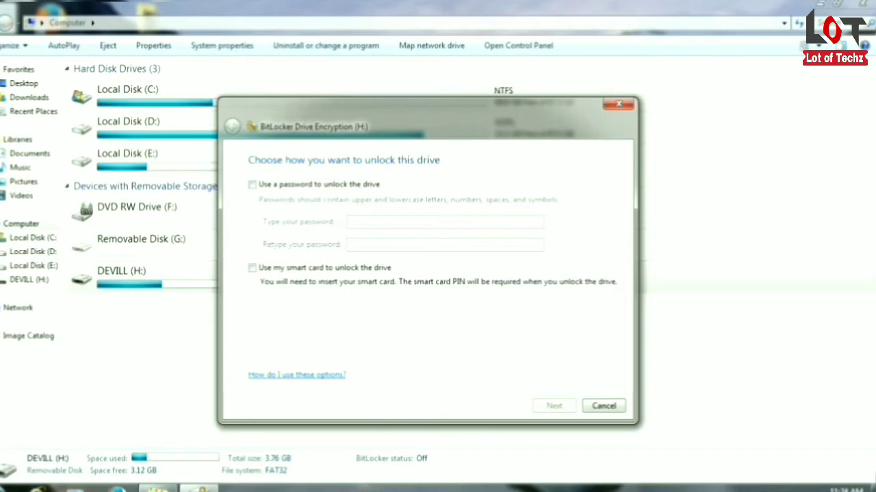
# - Choose a password as the unlock method for the drive, then enter and retype the drive password
pyautogui.click(253, 184)
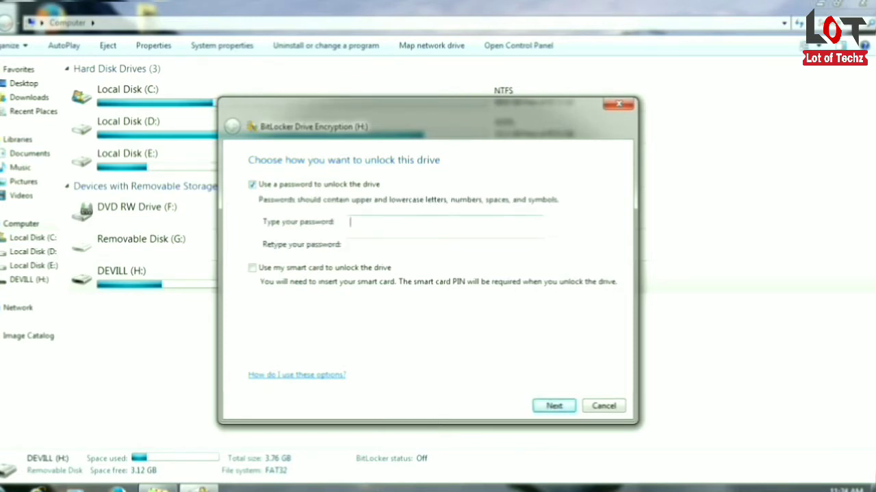
pyautogui.write('********')
pyautogui.press('Tab')
pyautogui.write('********')
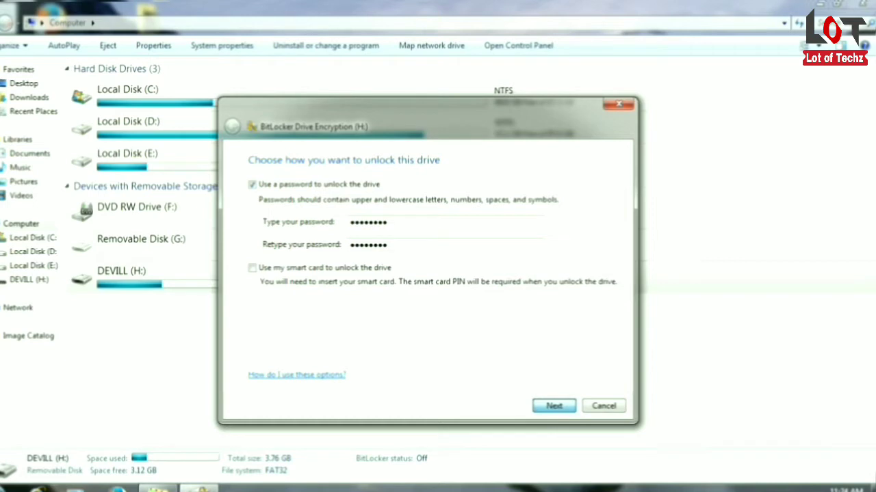
pyautogui.press('Return')
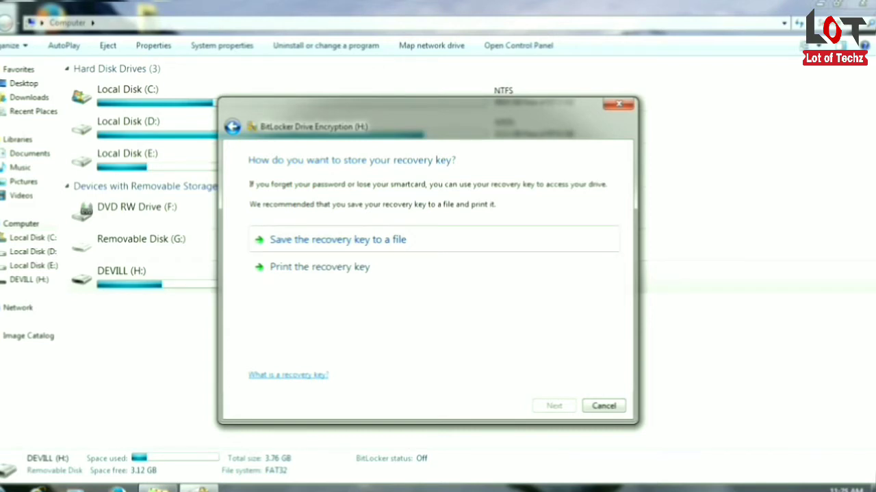
# - Save the BitLocker recovery key as a text file on the Desktop and continue to the encryption confirmation
pyautogui.click(338, 240)
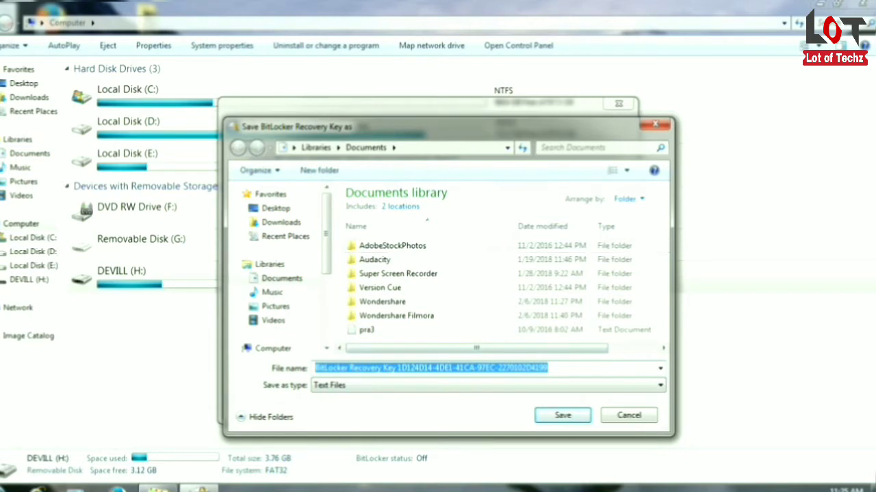
pyautogui.click(276, 209)
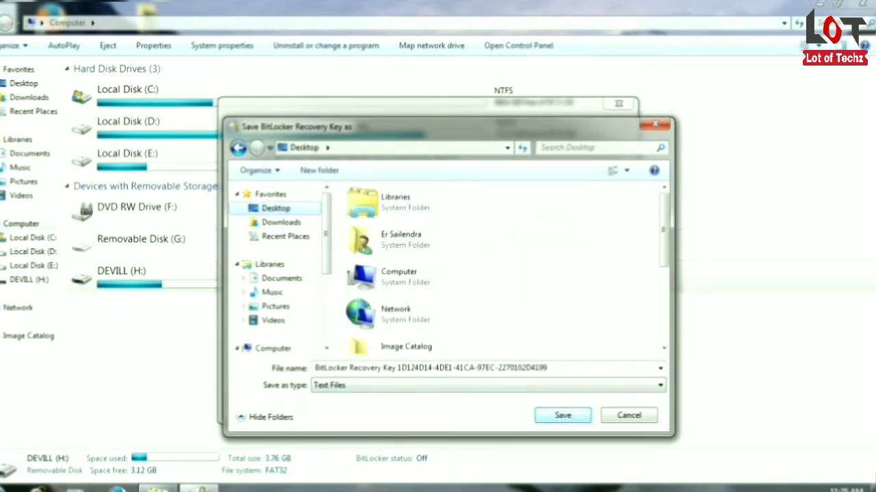
pyautogui.click(562, 415)
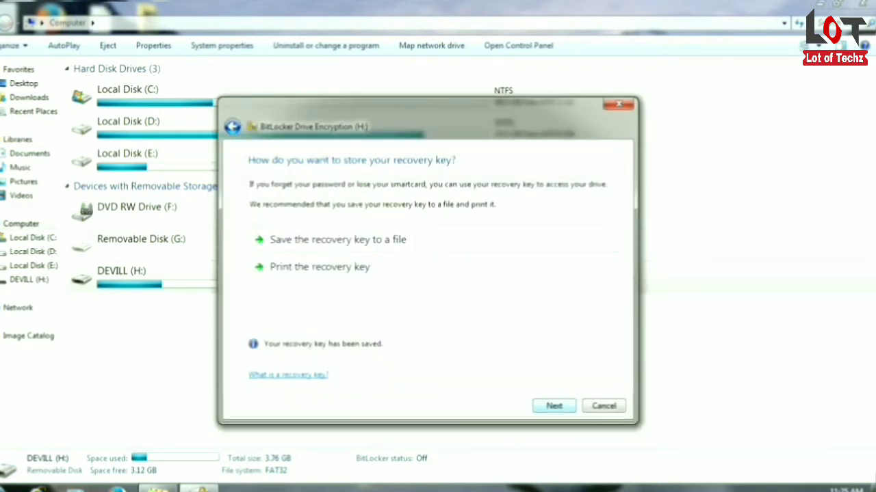
pyautogui.press('Return')
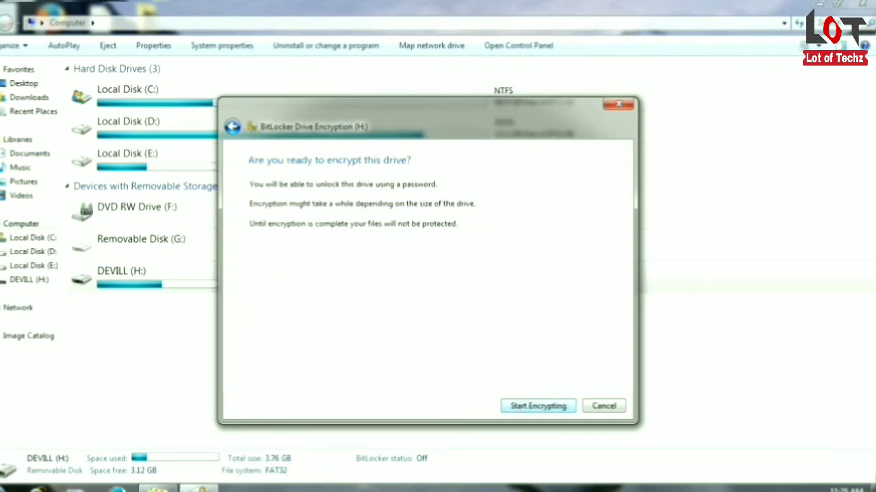
# - Encrypt the DEVILL (H:) drive and close the completion notice
pyautogui.press('Return')
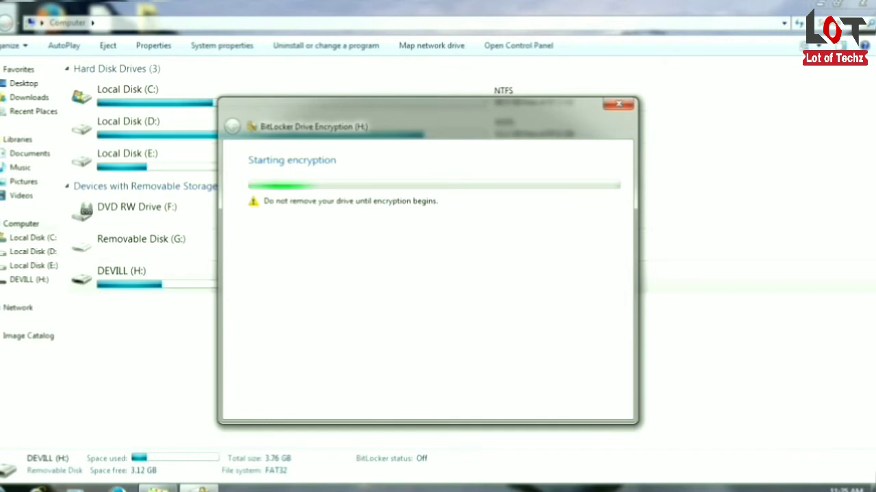
pyautogui.moveTo(424, 108); pyautogui.dragTo(504, 109)
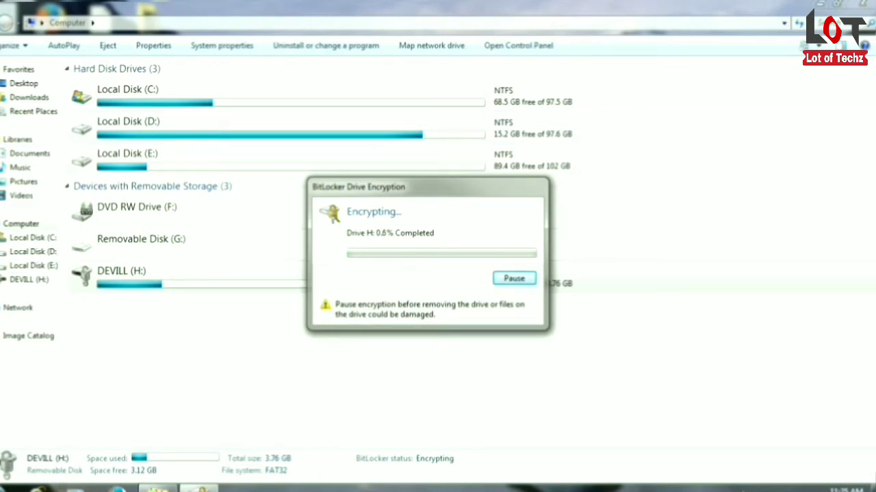
pyautogui.moveTo(432, 187); pyautogui.dragTo(487, 186)
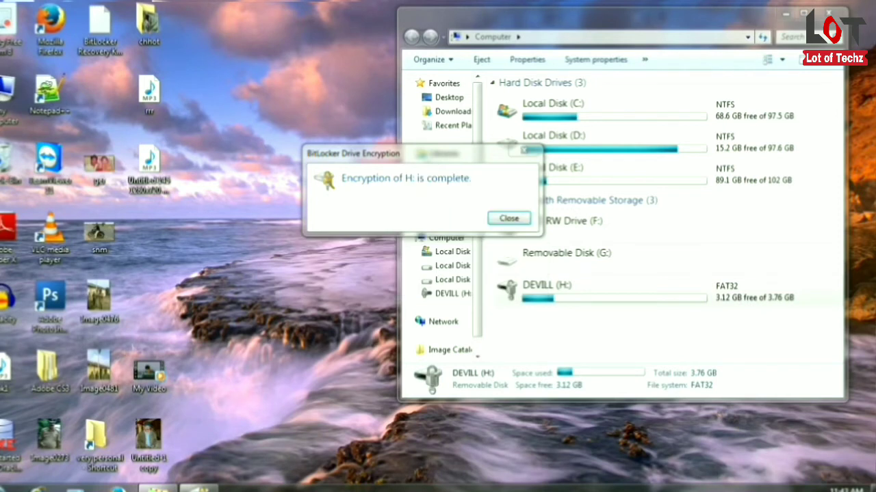
pyautogui.press('Return')
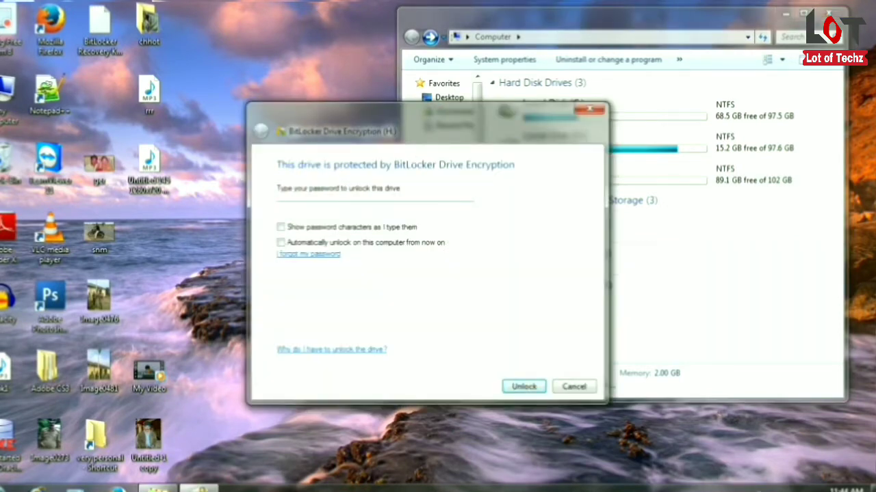
# - Unlock the encrypted DEVILL (H:) drive by entering the drive password
pyautogui.write('aaaaaaaa')
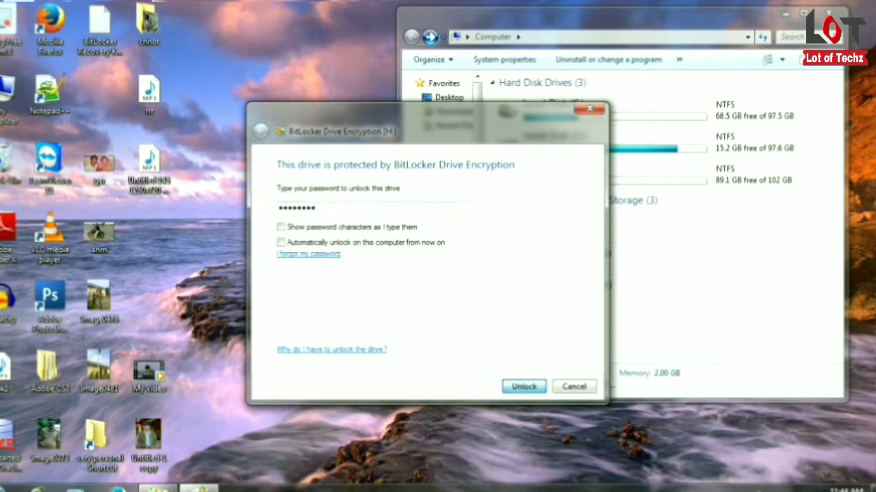
pyautogui.press('Return')
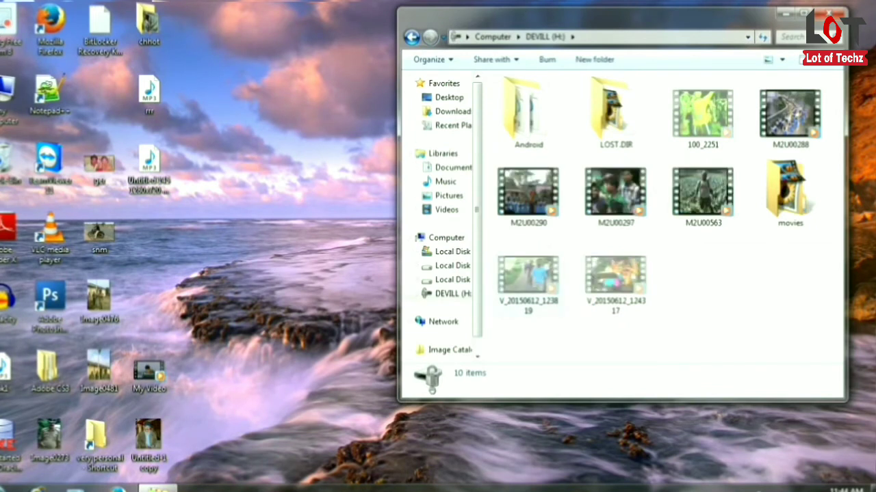
# - Permanently delete the videos M2U00290, M2U00297 and M2U00563 from the drive, and close Windows Media Player
pyautogui.click(528, 195)
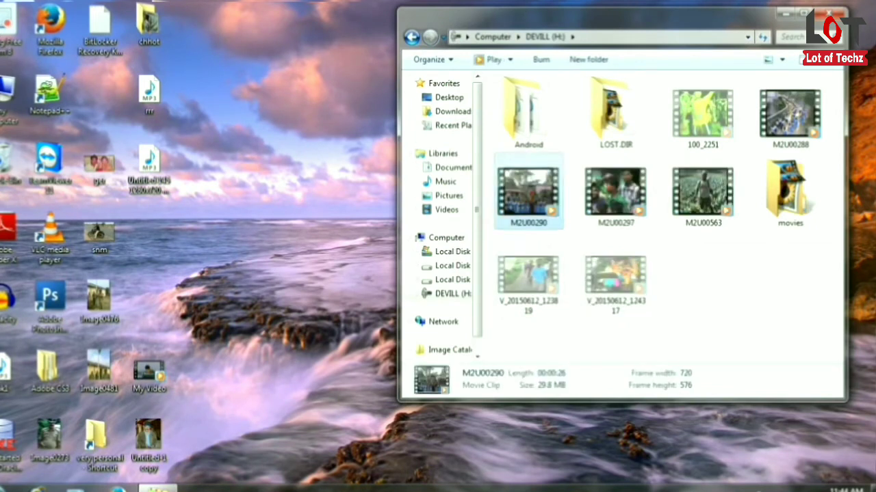
pyautogui.keyDown('ctrl'); pyautogui.click(615, 195); pyautogui.keyUp('ctrl')
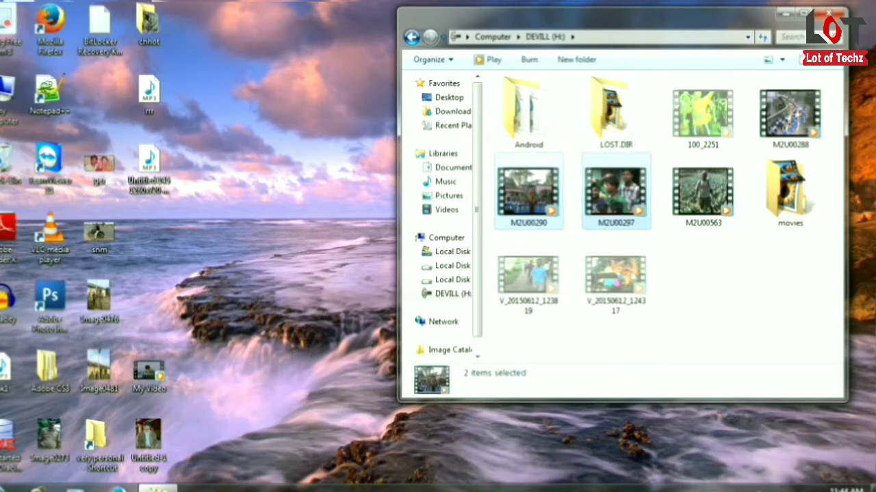
pyautogui.keyDown('ctrl'); pyautogui.click(703, 194); pyautogui.keyUp('ctrl')
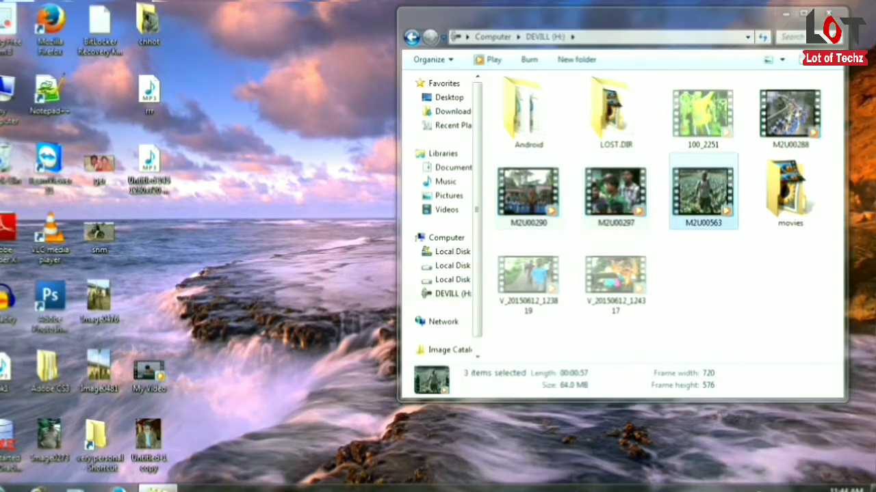
pyautogui.hotkey('shift', 'Delete')
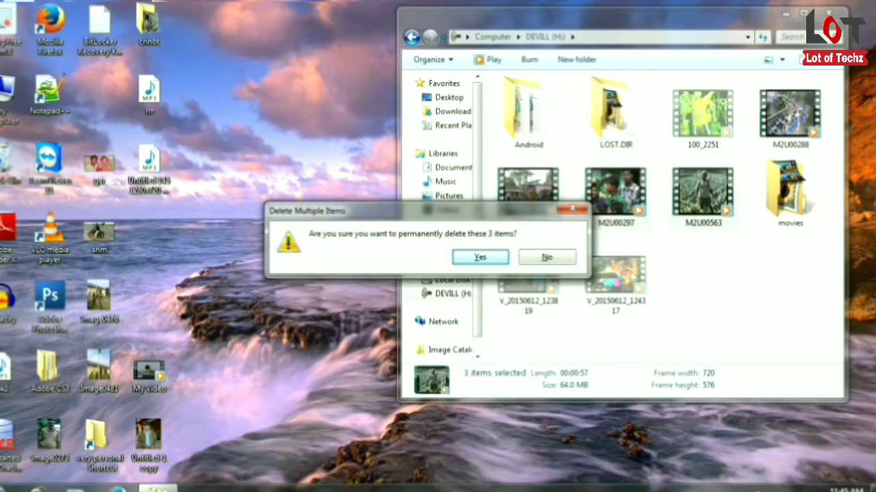
pyautogui.press('Return')
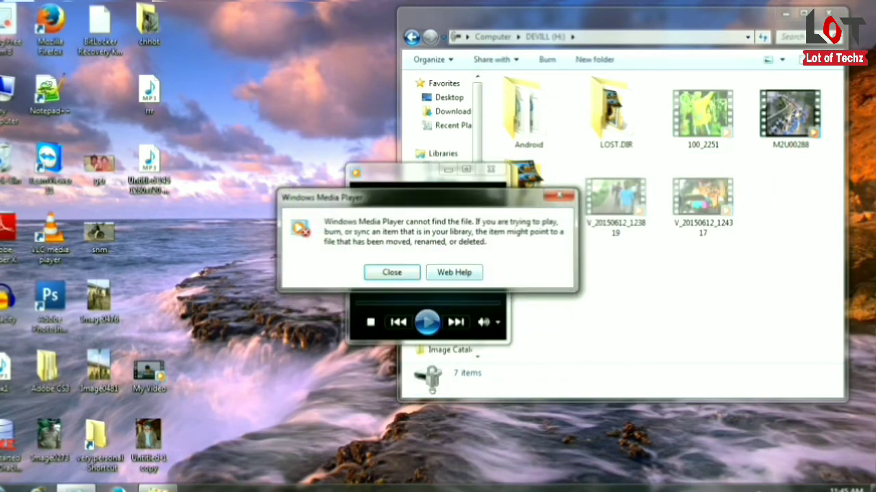
pyautogui.press('Return')
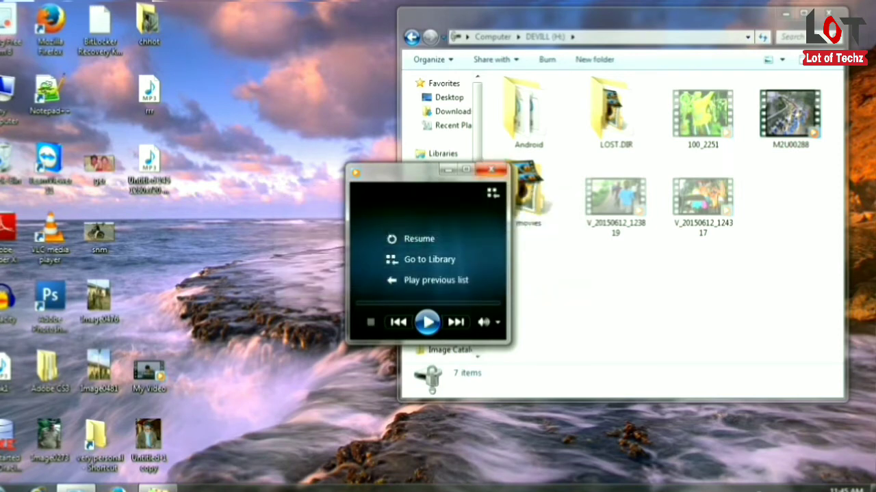
pyautogui.click(491, 170)
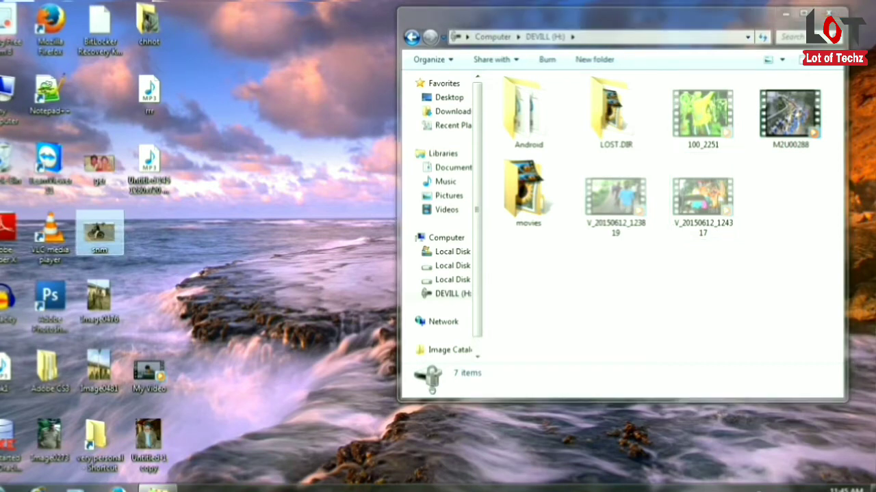
# - Copy the snm image from the desktop to the DEVILL (H:) drive
pyautogui.moveTo(99, 233); pyautogui.dragTo(586, 274)
pyautogui.moveTo(586, 274); pyautogui.dragTo(586, 274)
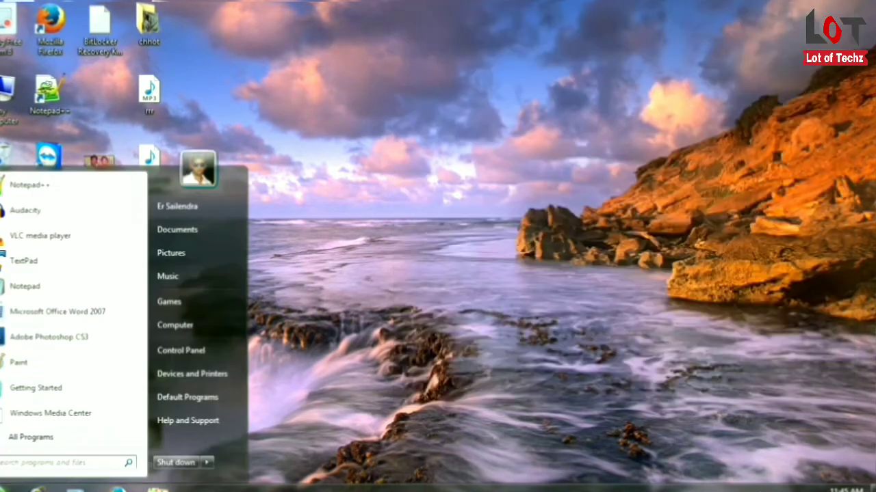
# - Turn off BitLocker for DEVILL (H:) through Control Panel's BitLocker Drive Encryption, decrypt the drive and close Control Panel
pyautogui.click(181, 350)
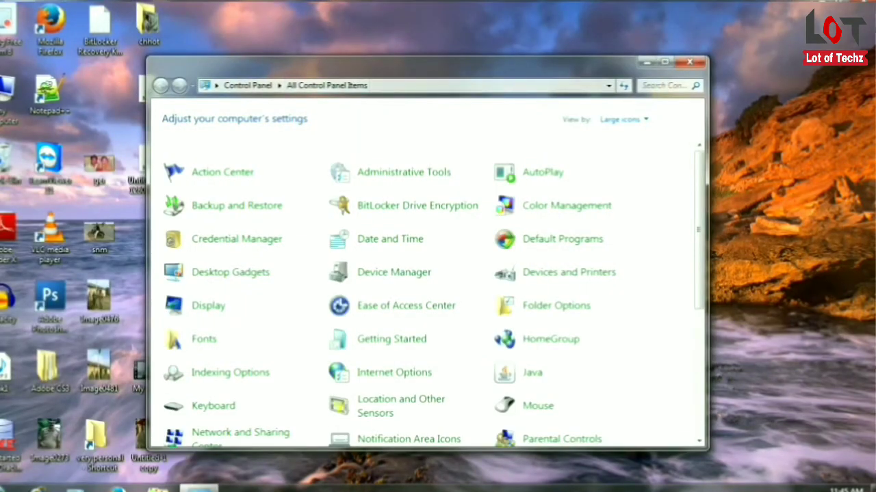
pyautogui.click(665, 62)
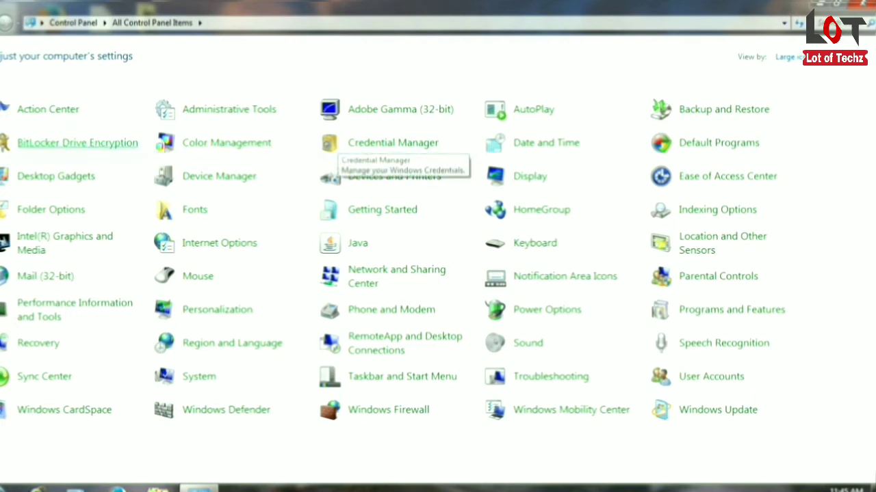
pyautogui.click(78, 142)
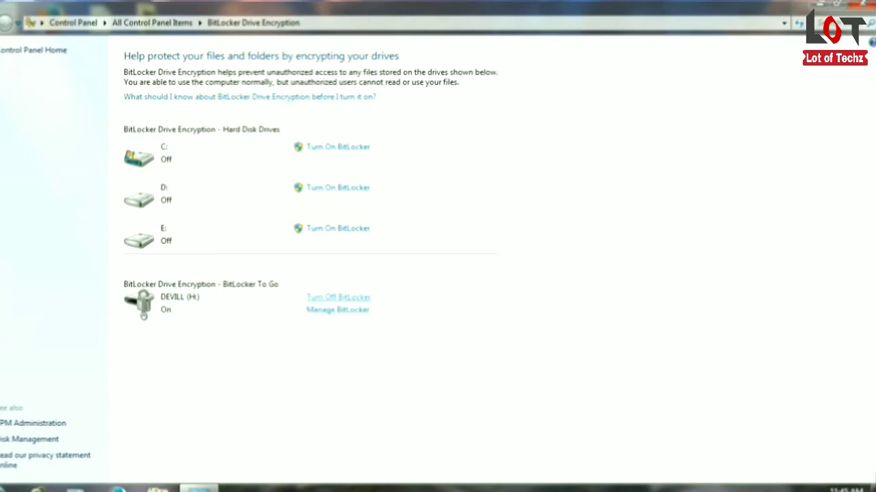
pyautogui.click(338, 297)
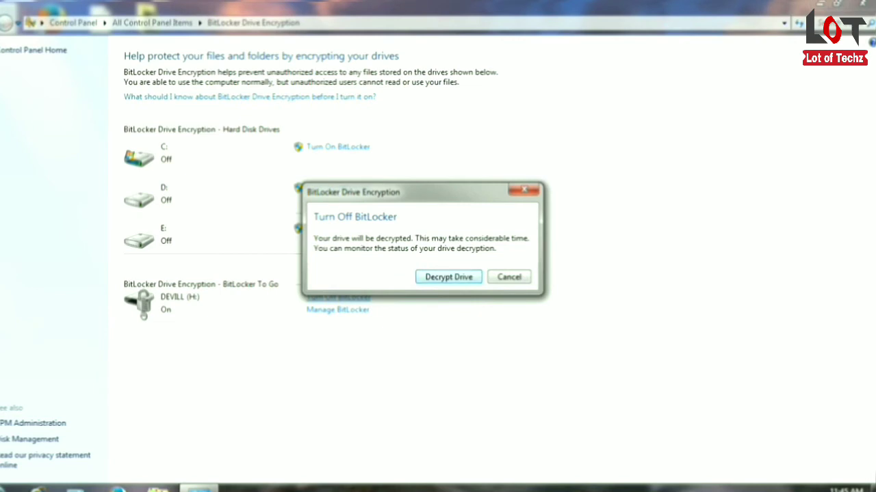
pyautogui.click(449, 277)
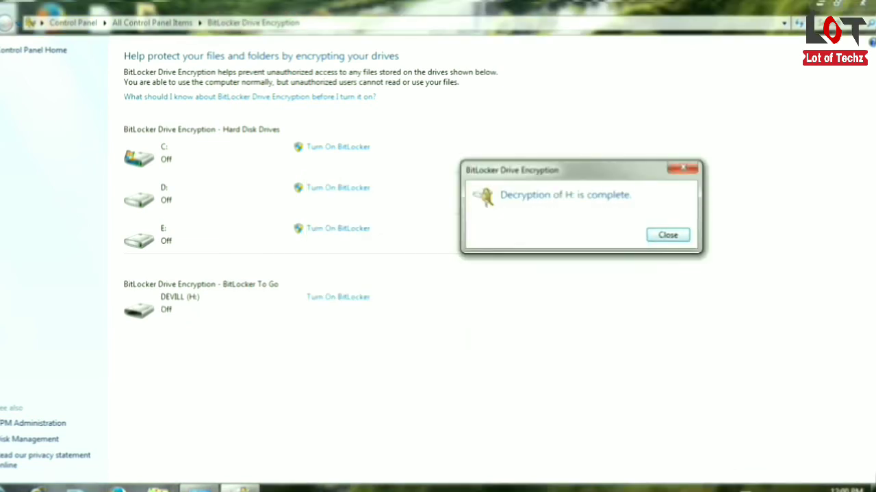
pyautogui.click(668, 236)
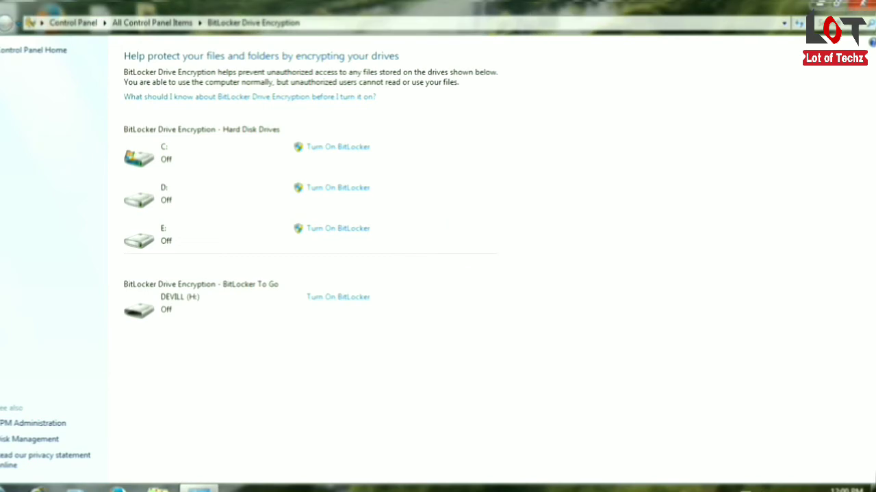
pyautogui.click(863, 4)
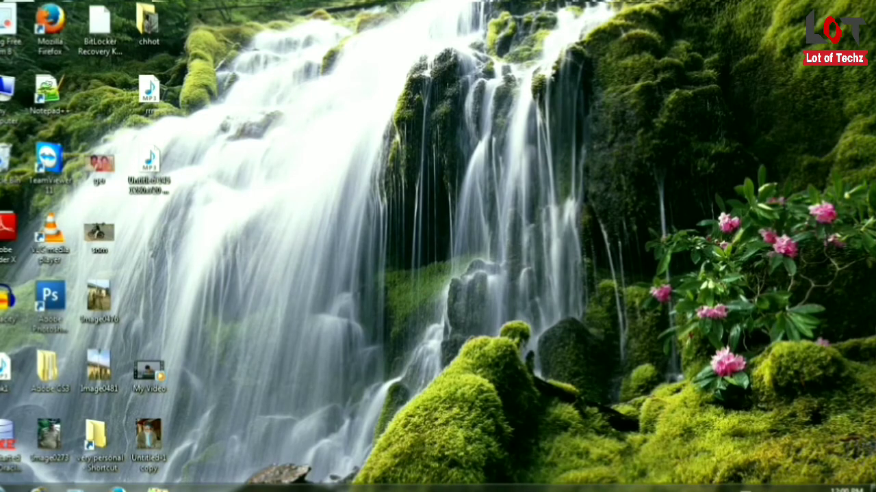
# - Open Computer, dismiss the scan-and-fix and AutoPlay prompts, and open the decrypted DEVILL (H:) drive
pyautogui.press('super+e')
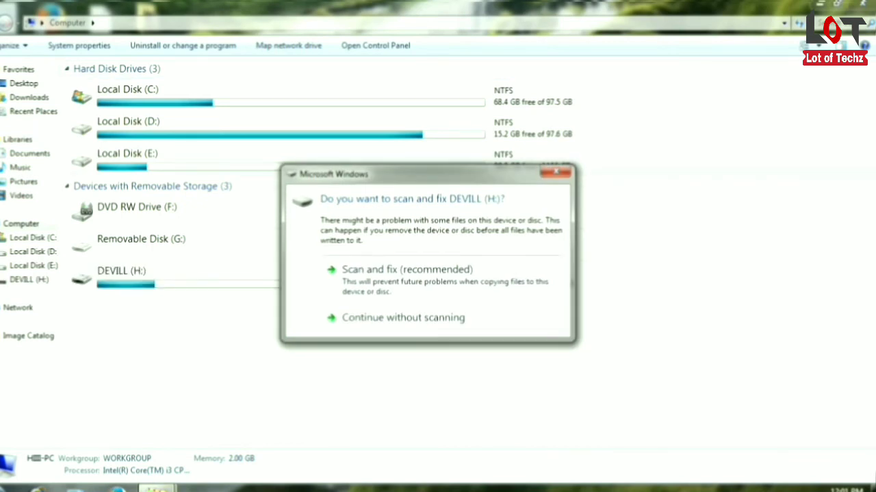
pyautogui.click(556, 173)
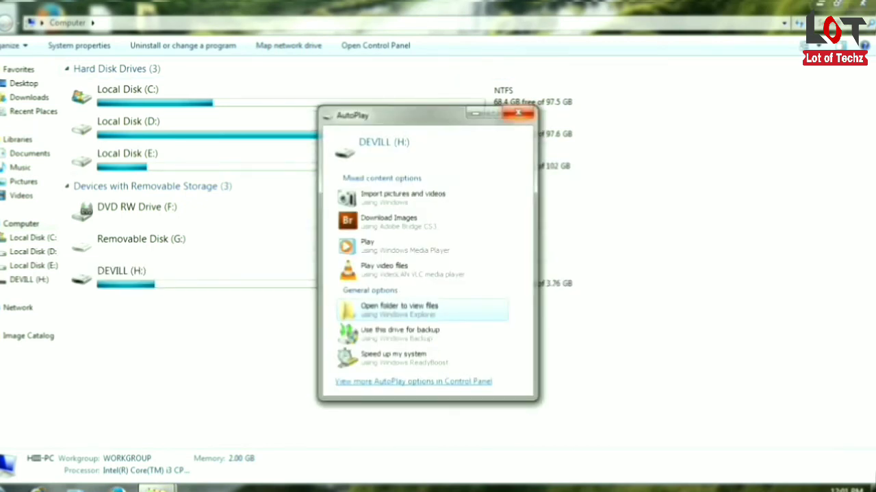
pyautogui.click(519, 114)
pyautogui.doubleClick(290, 277)
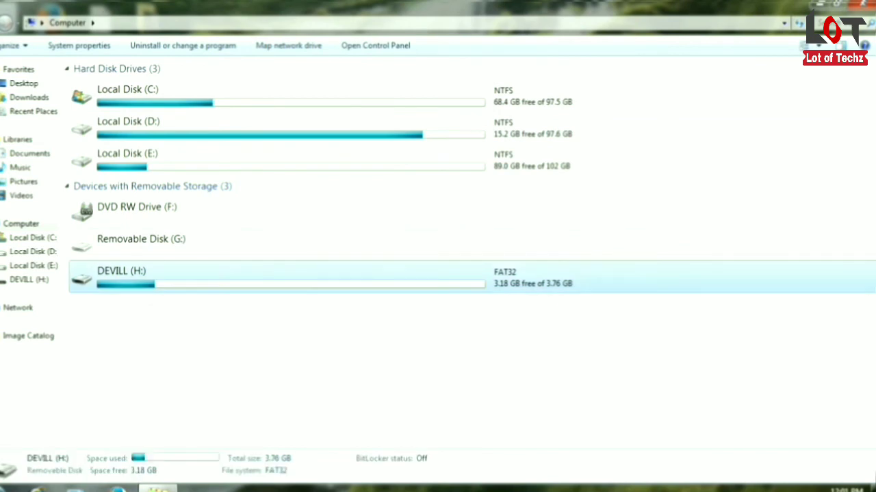